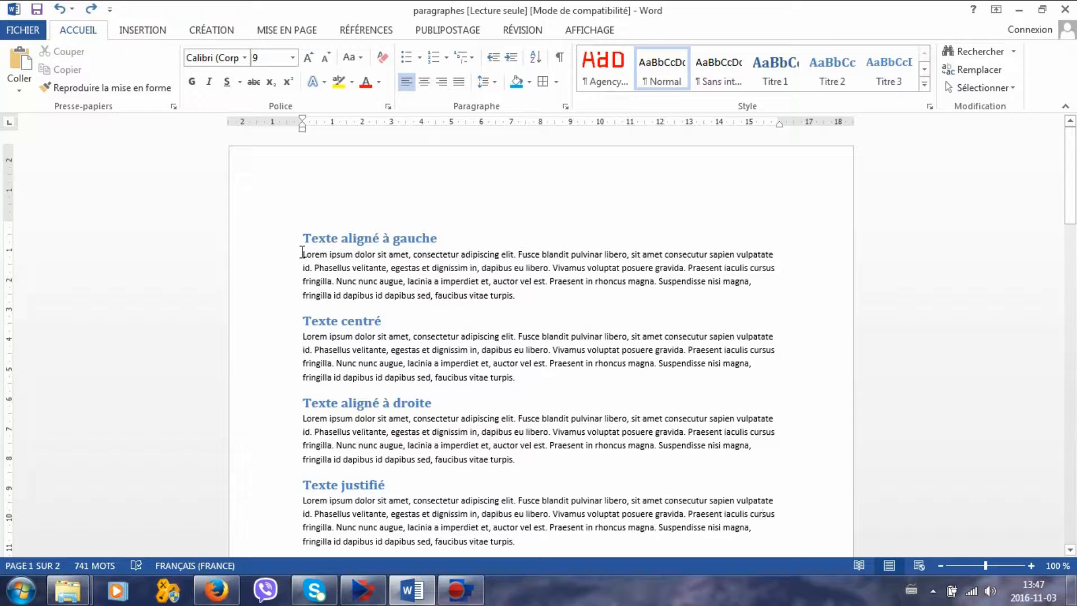
Center the paragraph under the "Texte centré" heading.
{"action": "left_click_drag", "start_coordinate": [303, 251], "coordinate": [534, 309]}
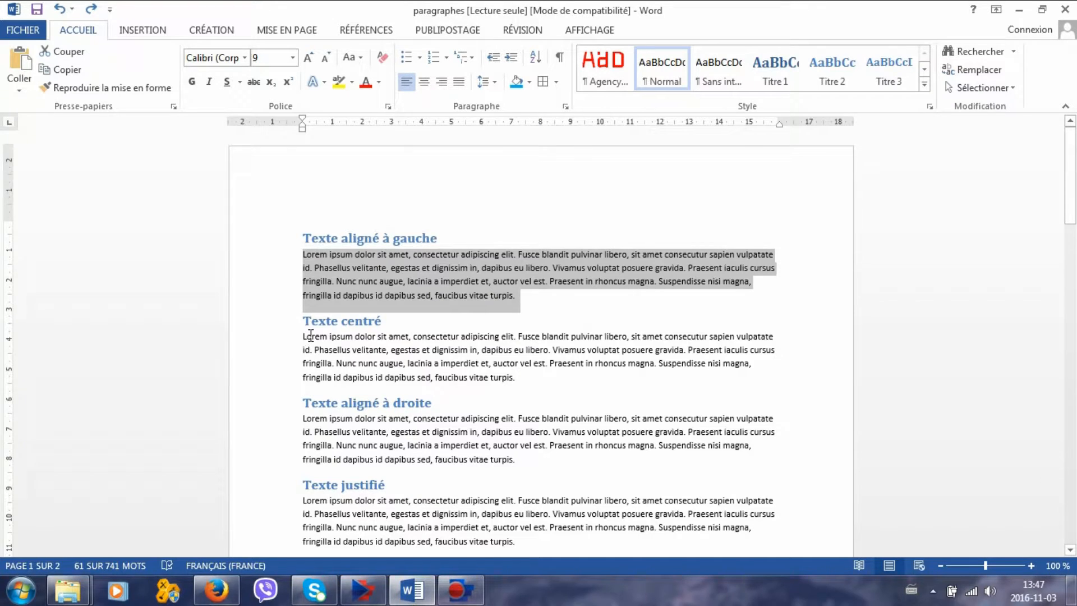
{"action": "left_click_drag", "start_coordinate": [303, 339], "coordinate": [517, 387]}
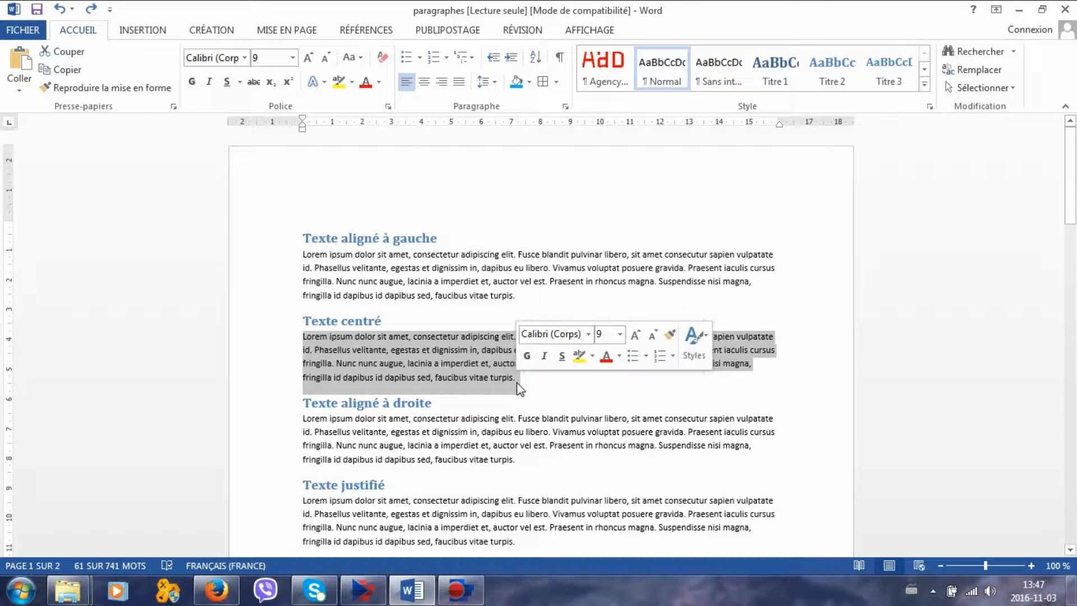
{"action": "left_click", "coordinate": [424, 84]}
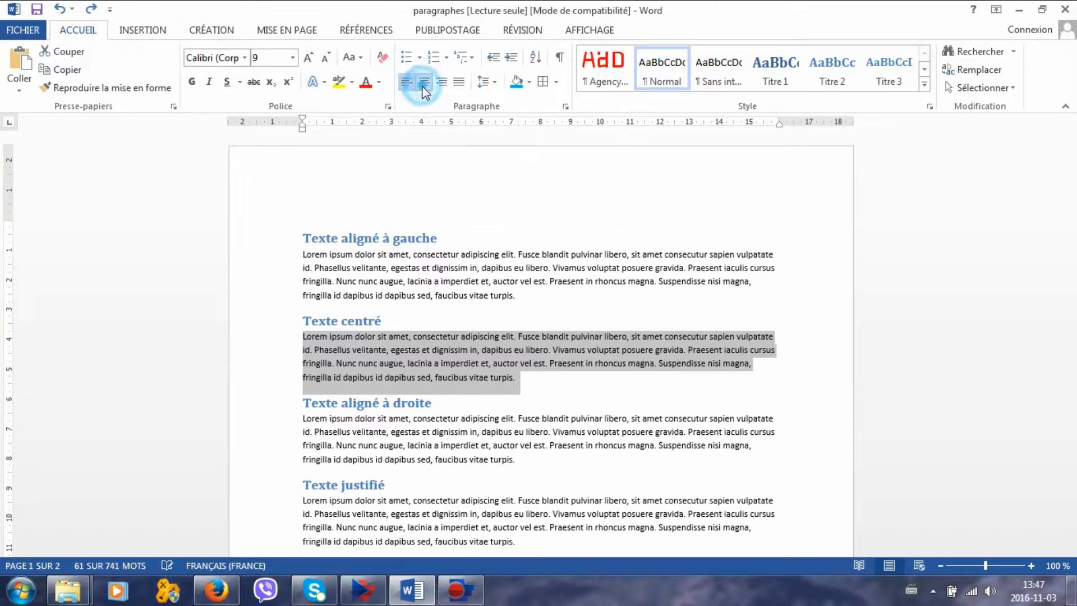
Right-align the paragraph under "Texte aligné à droite" and justify the paragraph under "Texte justifié".
{"action": "left_click", "coordinate": [304, 419]}
{"action": "left_click_drag", "start_coordinate": [306, 421], "coordinate": [520, 465]}
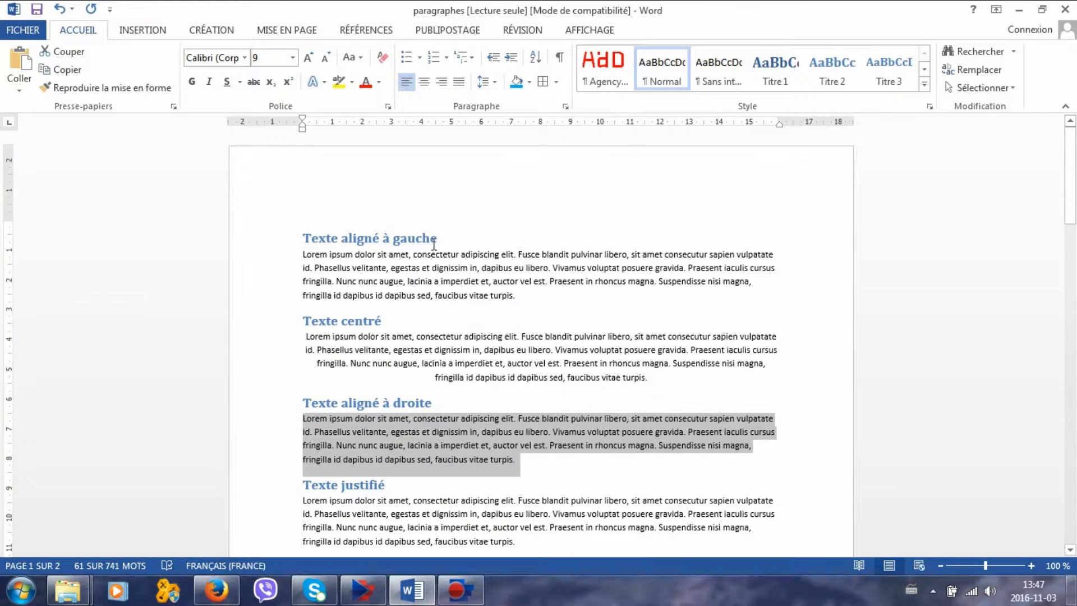
{"action": "left_click", "coordinate": [442, 82]}
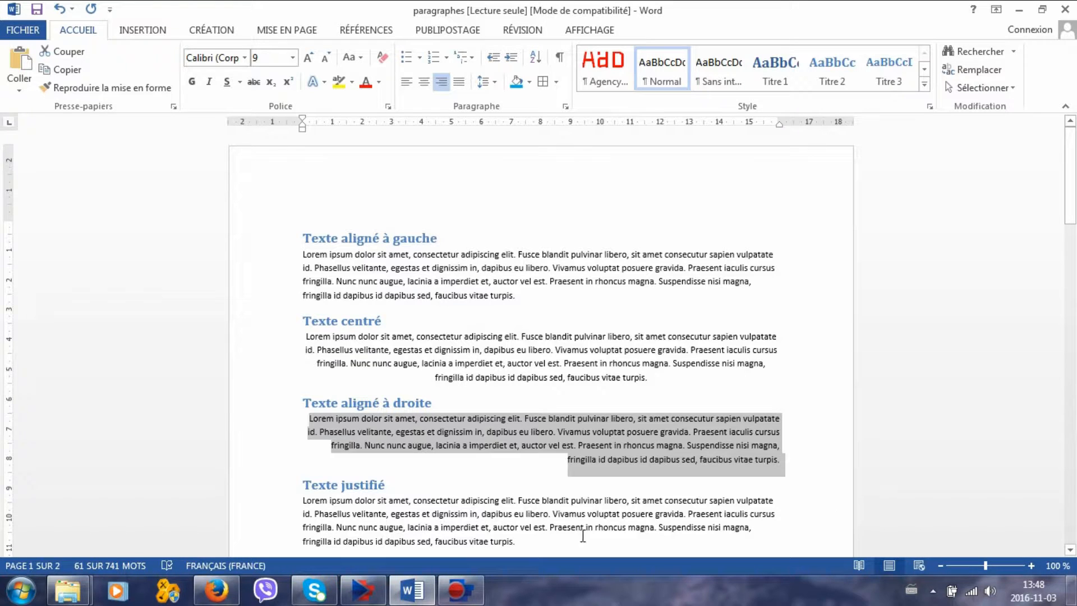
{"action": "left_click_drag", "start_coordinate": [303, 499], "coordinate": [519, 547]}
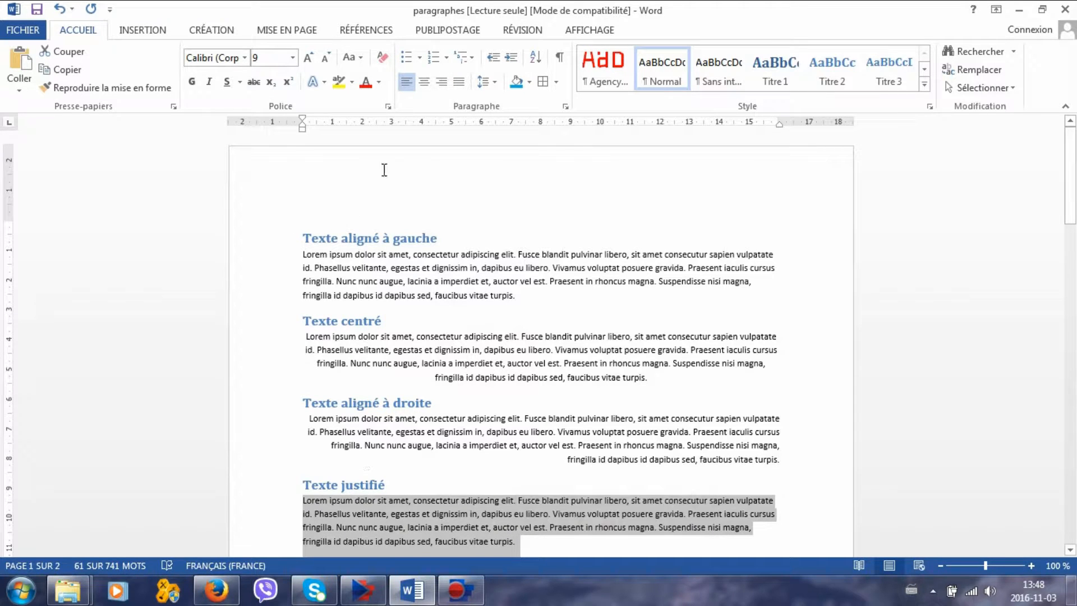
{"action": "left_click", "coordinate": [459, 82]}
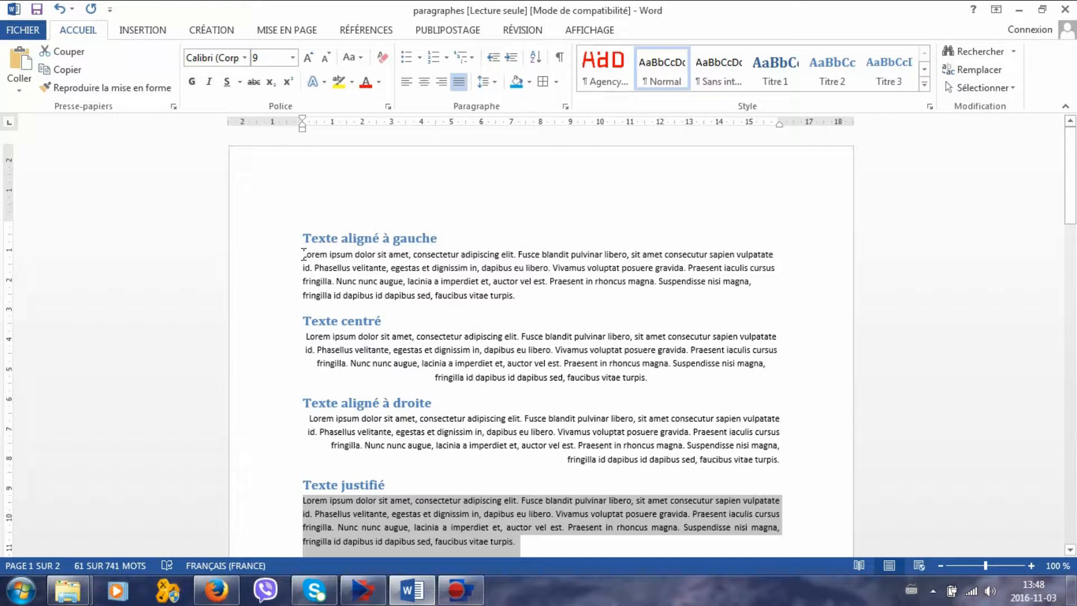
Select the paragraph under "Texte aligné à gauche" and examine the line spacing types offered in its paragraph settings.
{"action": "left_click_drag", "start_coordinate": [303, 256], "coordinate": [519, 295]}
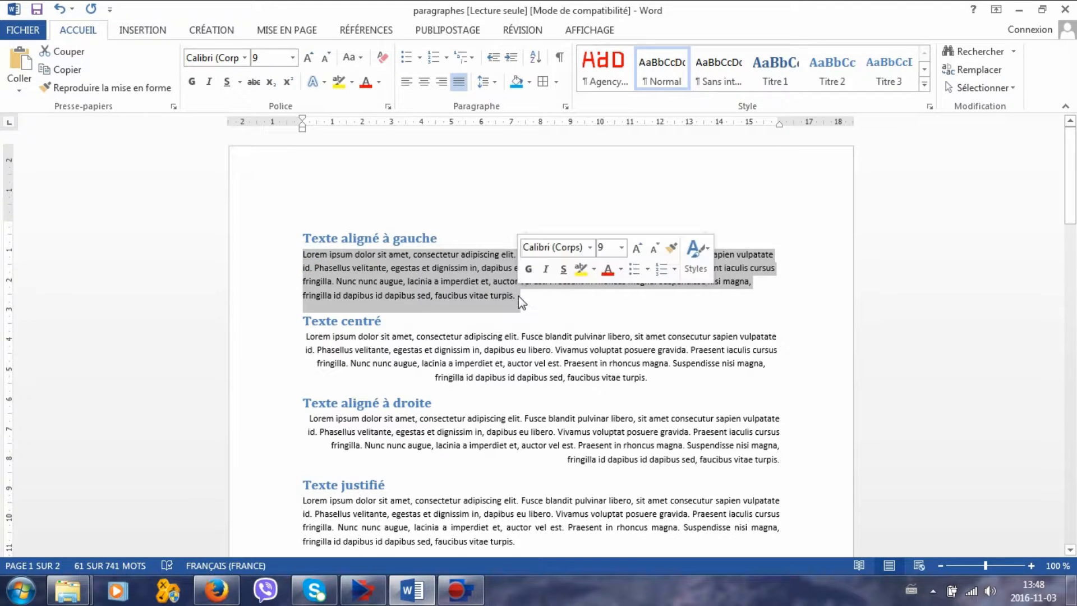
{"action": "left_click", "coordinate": [493, 85]}
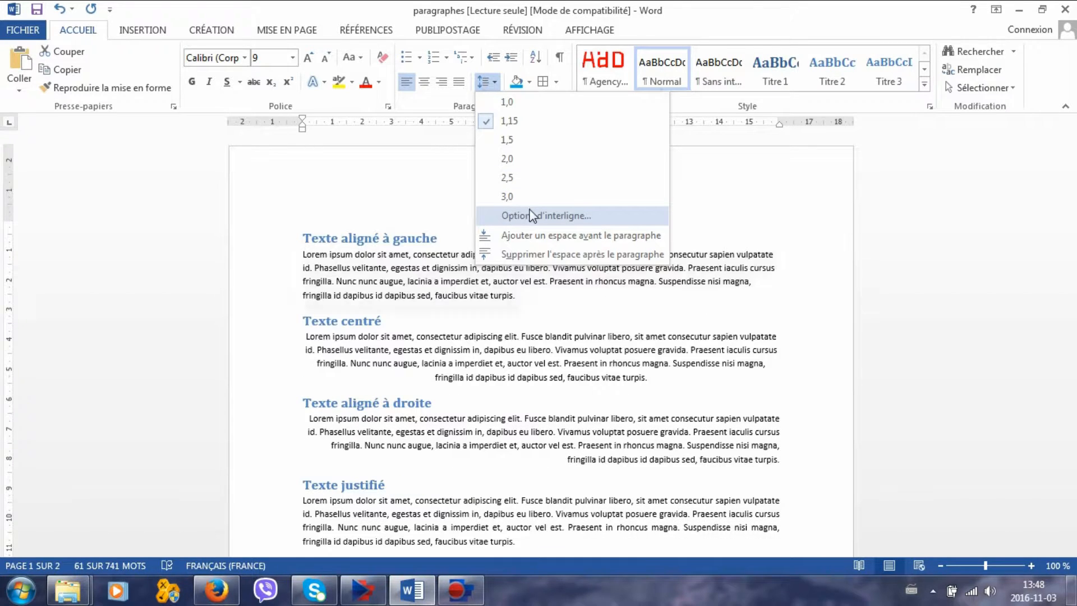
{"action": "left_click", "coordinate": [549, 222]}
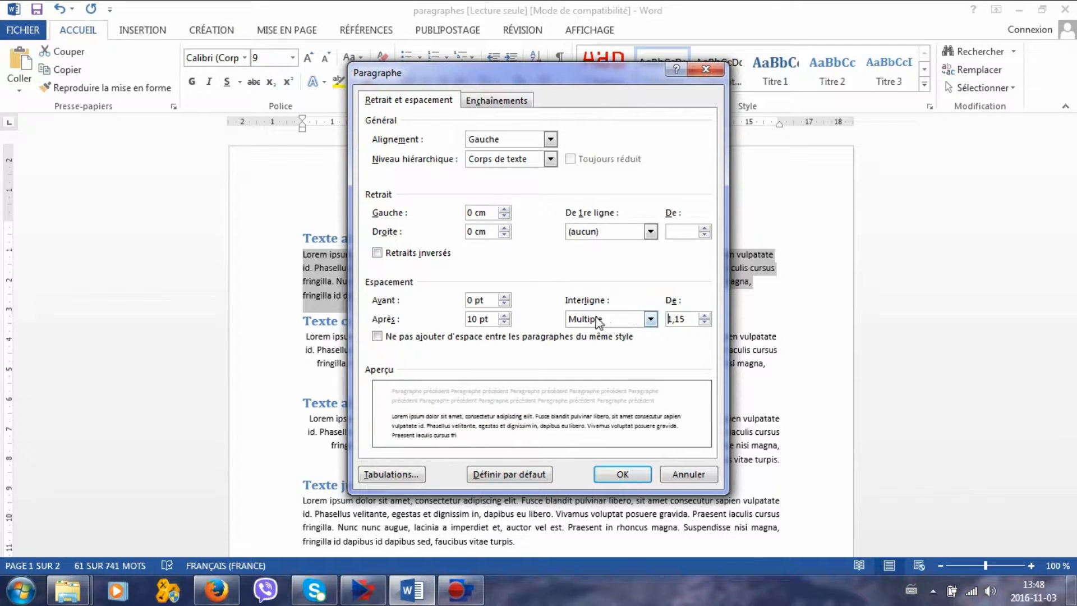
{"action": "left_click", "coordinate": [650, 319]}
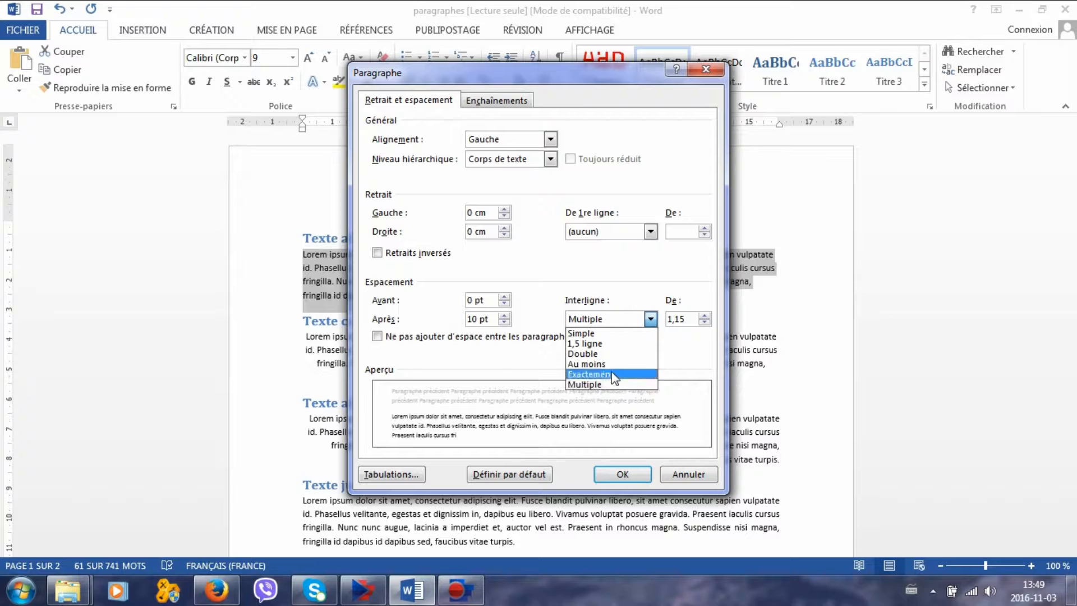
{"action": "left_click", "coordinate": [693, 474]}
{"action": "left_click", "coordinate": [694, 474]}
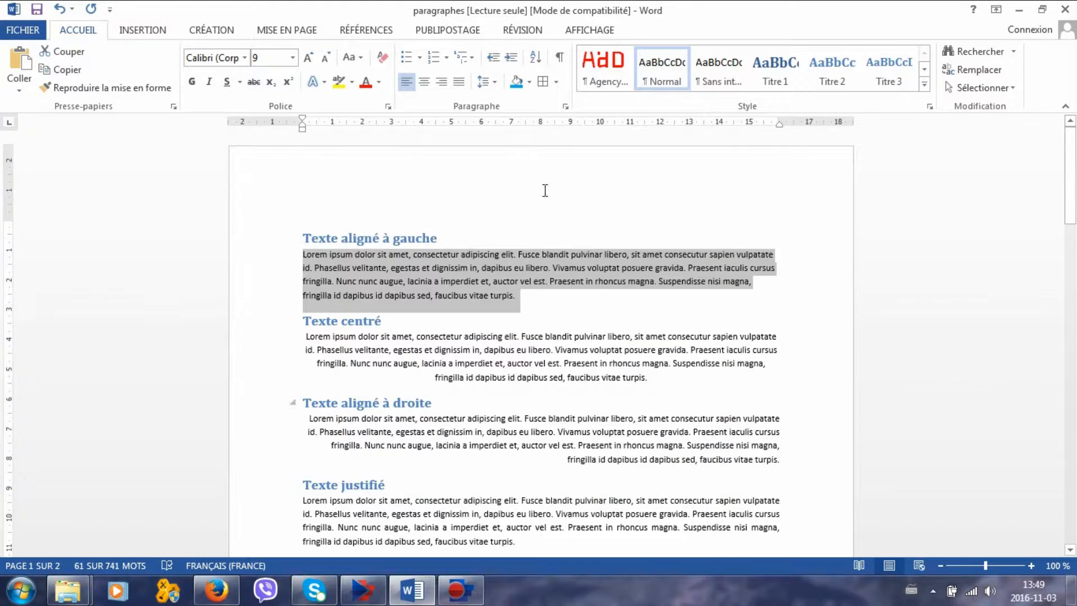
Set the line spacing of the paragraph under "Texte aligné à gauche" to 1,5.
{"action": "left_click", "coordinate": [496, 83]}
{"action": "left_click", "coordinate": [506, 141]}
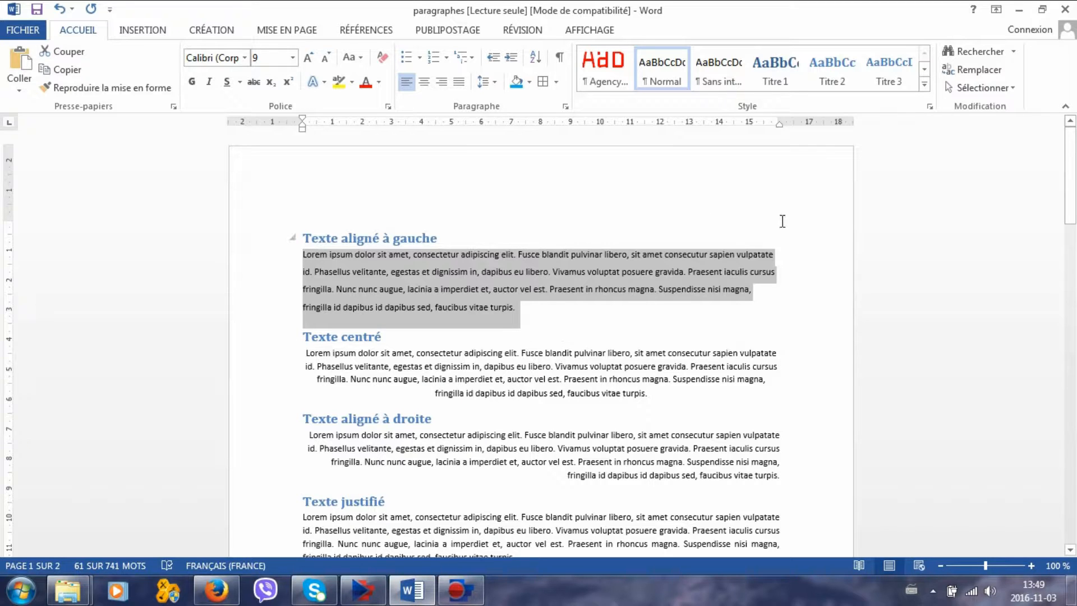
{"action": "left_click", "coordinate": [683, 404]}
Select the three paragraphs under the indentation practice heading and set their left indent to 2 cm.
{"action": "left_click_drag", "start_coordinate": [1070, 202], "coordinate": [1075, 292]}
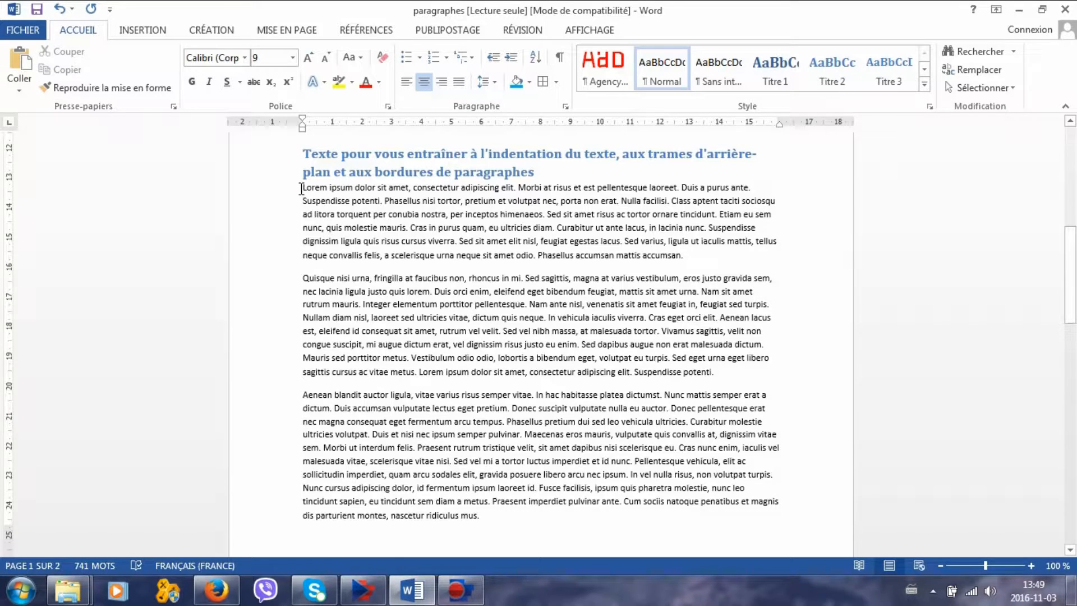
{"action": "left_click_drag", "start_coordinate": [302, 188], "coordinate": [533, 515]}
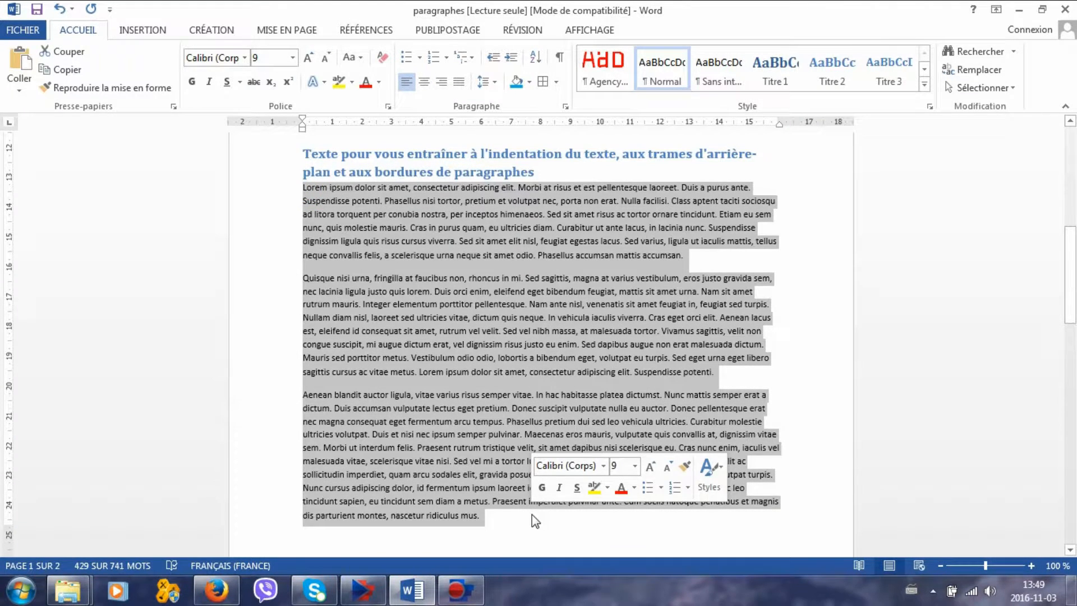
{"action": "left_click", "coordinate": [566, 107]}
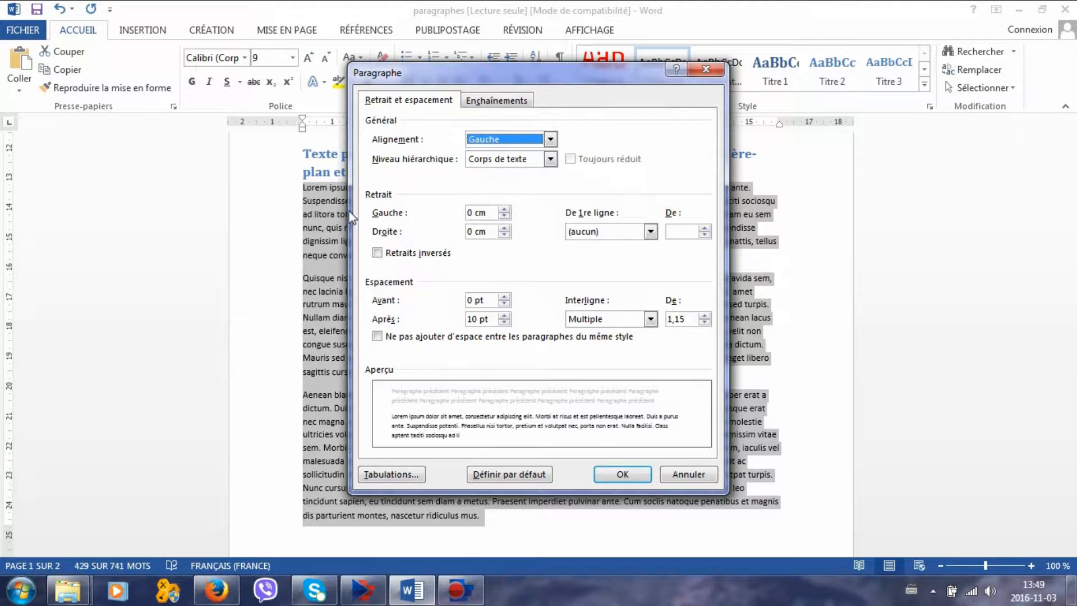
{"action": "left_click", "coordinate": [504, 209]}
{"action": "left_click", "coordinate": [504, 210]}
{"action": "left_click", "coordinate": [504, 210]}
{"action": "left_click", "coordinate": [505, 209]}
{"action": "left_click", "coordinate": [505, 209]}
{"action": "left_click", "coordinate": [505, 209]}
{"action": "left_click", "coordinate": [505, 209]}
{"action": "left_click", "coordinate": [506, 208]}
{"action": "left_click", "coordinate": [505, 209]}
{"action": "left_click", "coordinate": [505, 209]}
{"action": "double_click", "coordinate": [506, 209]}
{"action": "double_click", "coordinate": [504, 209]}
{"action": "double_click", "coordinate": [504, 209]}
{"action": "left_click", "coordinate": [505, 209]}
{"action": "left_click", "coordinate": [505, 210]}
{"action": "double_click", "coordinate": [504, 209]}
{"action": "left_click", "coordinate": [504, 209]}
{"action": "left_click", "coordinate": [504, 216]}
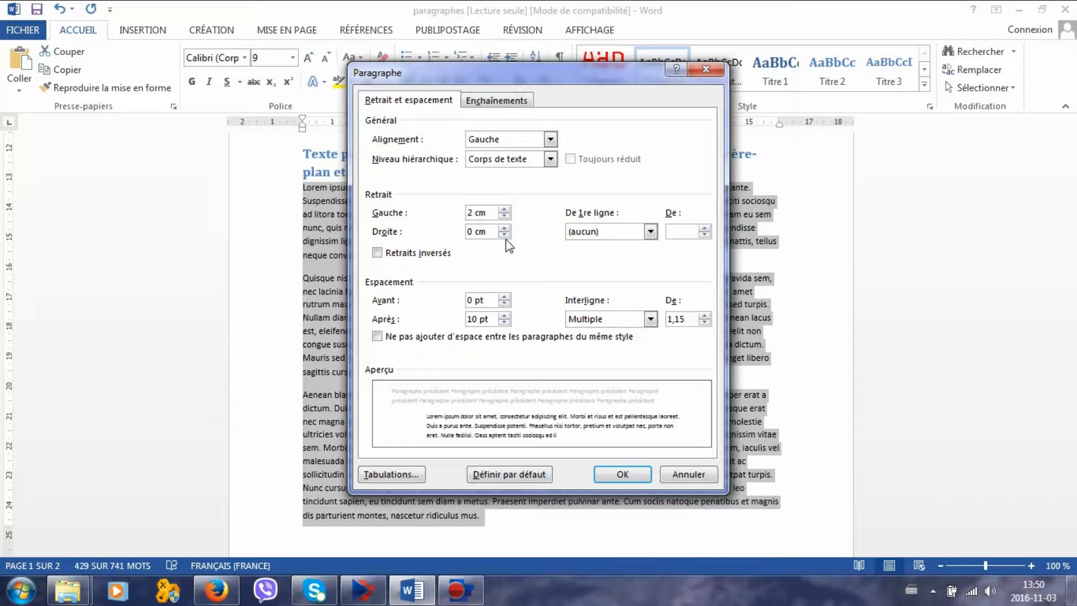
Set the right indent of the three selected paragraphs to 2 cm and apply the paragraph settings.
{"action": "left_click", "coordinate": [504, 228]}
{"action": "left_click", "coordinate": [504, 227]}
{"action": "left_click", "coordinate": [504, 228]}
{"action": "left_click", "coordinate": [504, 227]}
{"action": "left_click", "coordinate": [504, 228]}
{"action": "left_click", "coordinate": [504, 228]}
{"action": "left_click", "coordinate": [504, 228]}
{"action": "left_click", "coordinate": [505, 227]}
{"action": "left_click", "coordinate": [504, 228]}
{"action": "left_click", "coordinate": [504, 228]}
{"action": "left_click", "coordinate": [504, 228]}
{"action": "left_click", "coordinate": [504, 228]}
{"action": "left_click", "coordinate": [505, 228]}
{"action": "left_click", "coordinate": [504, 228]}
{"action": "left_click", "coordinate": [504, 227]}
{"action": "left_click", "coordinate": [504, 227]}
{"action": "left_click", "coordinate": [504, 228]}
{"action": "left_click", "coordinate": [504, 227]}
{"action": "left_click", "coordinate": [631, 474]}
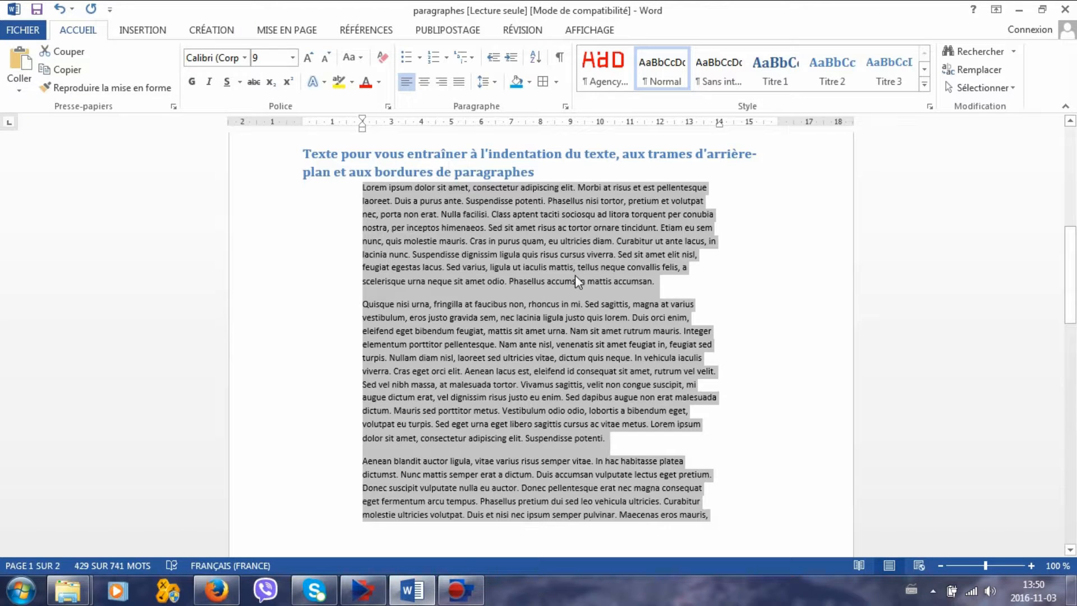
Give the three selected paragraphs a first-line indent (Première ligne) of 1 cm.
{"action": "left_click", "coordinate": [568, 105]}
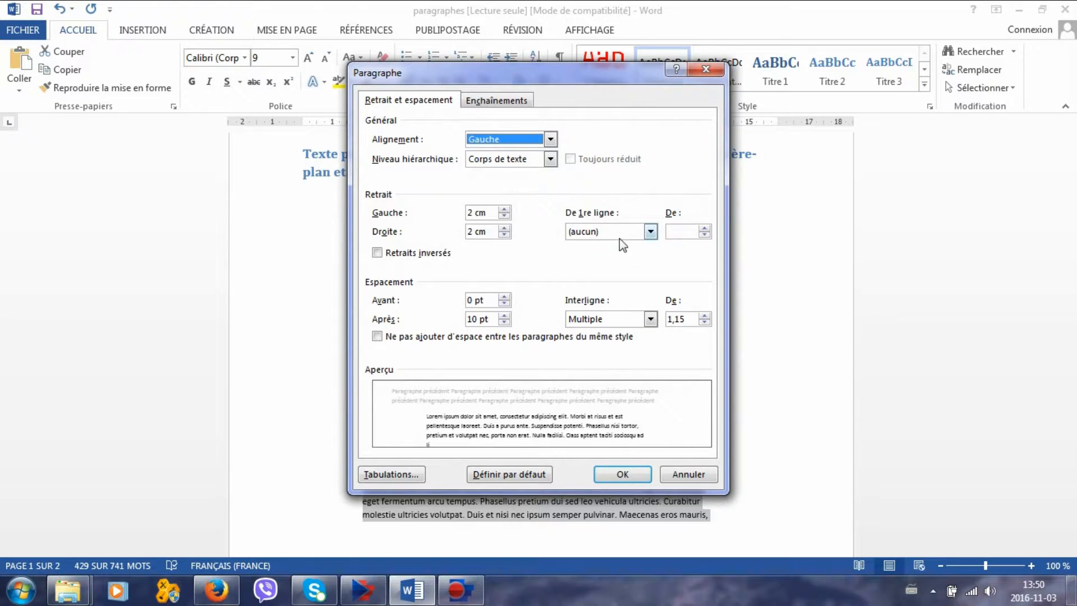
{"action": "left_click", "coordinate": [649, 231]}
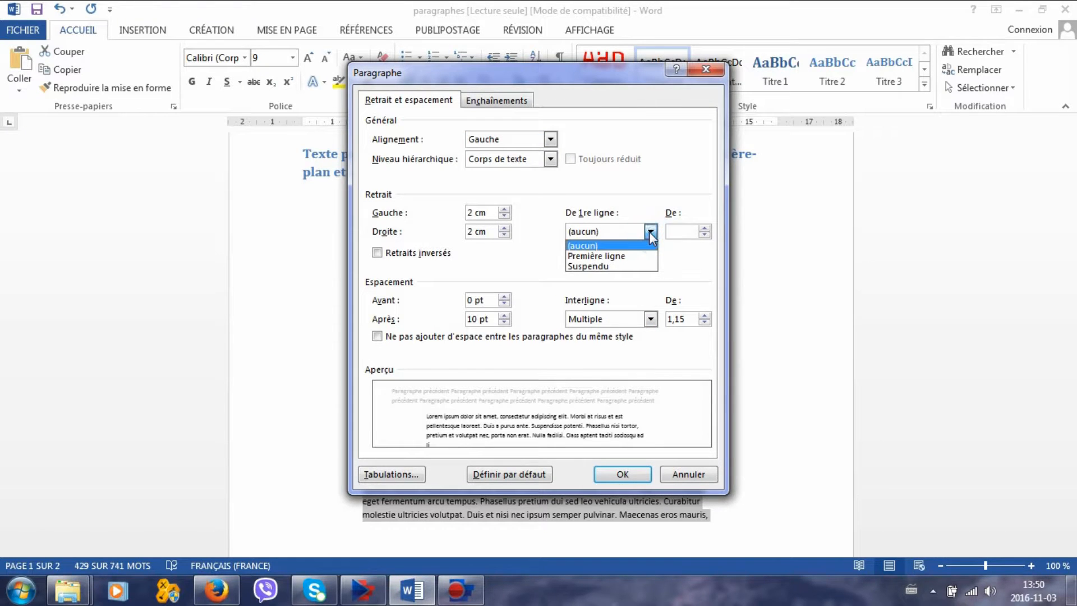
{"action": "left_click", "coordinate": [647, 258]}
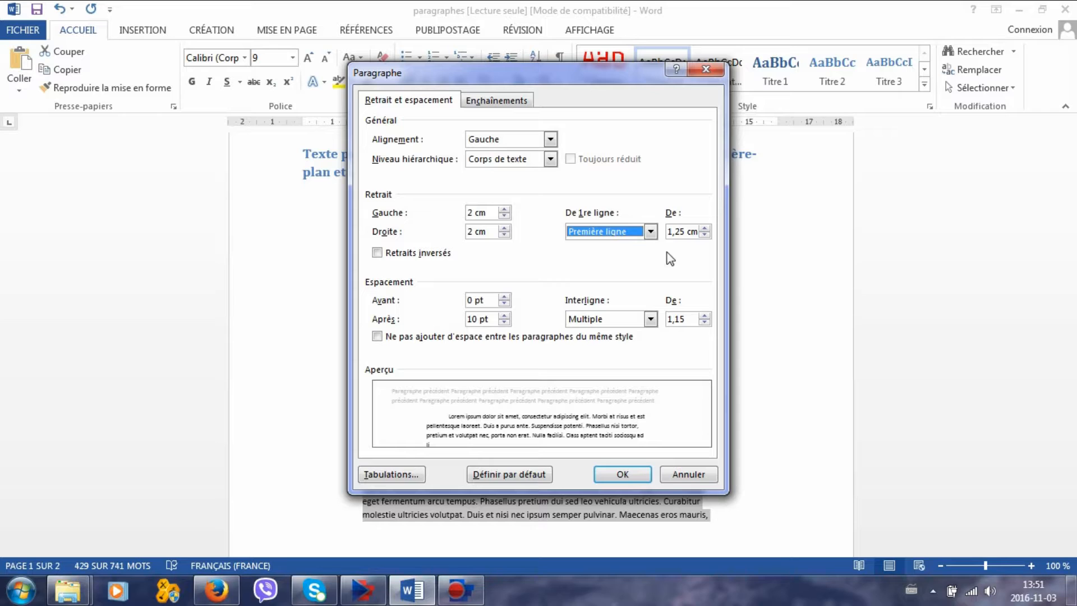
{"action": "left_click", "coordinate": [705, 234]}
{"action": "left_click", "coordinate": [705, 234]}
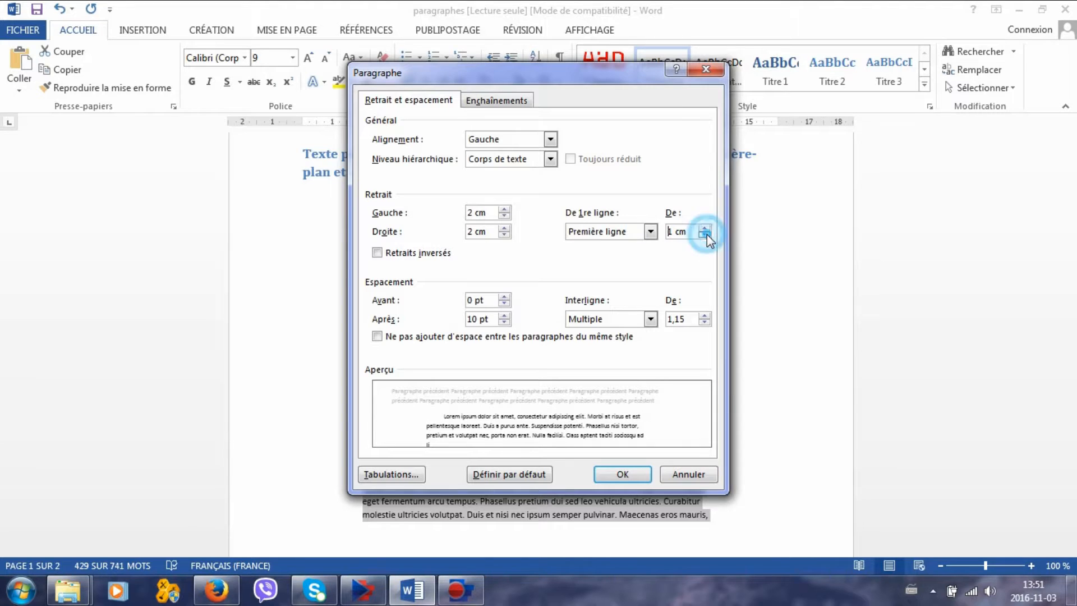
{"action": "left_click", "coordinate": [643, 476]}
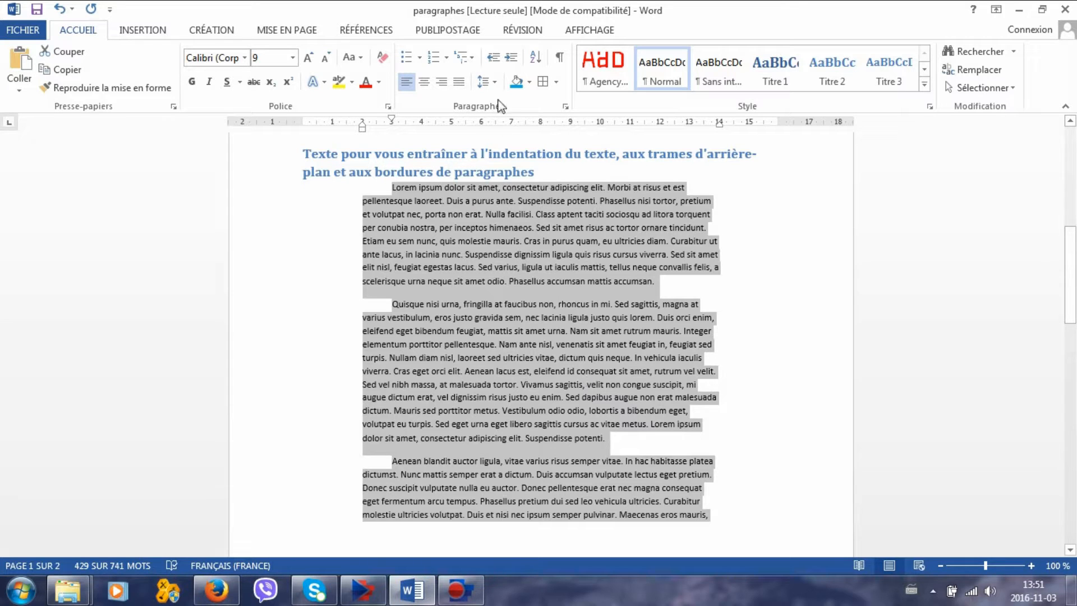
Shade the three indented paragraphs with a light aqua theme colour and apply all borders (Toutes les bordures).
{"action": "left_click", "coordinate": [530, 84]}
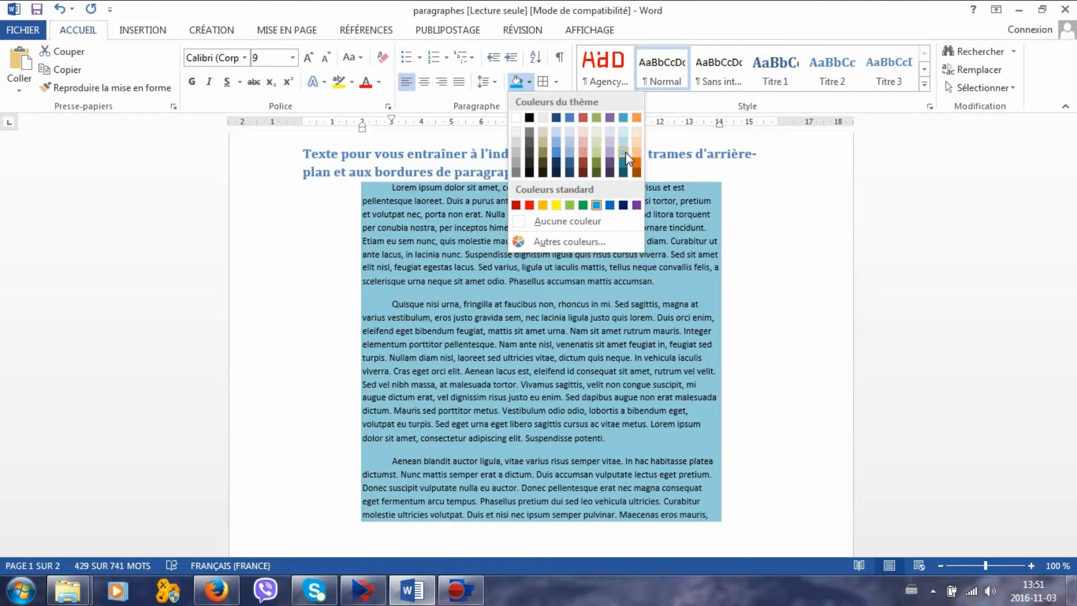
{"action": "left_click", "coordinate": [625, 153]}
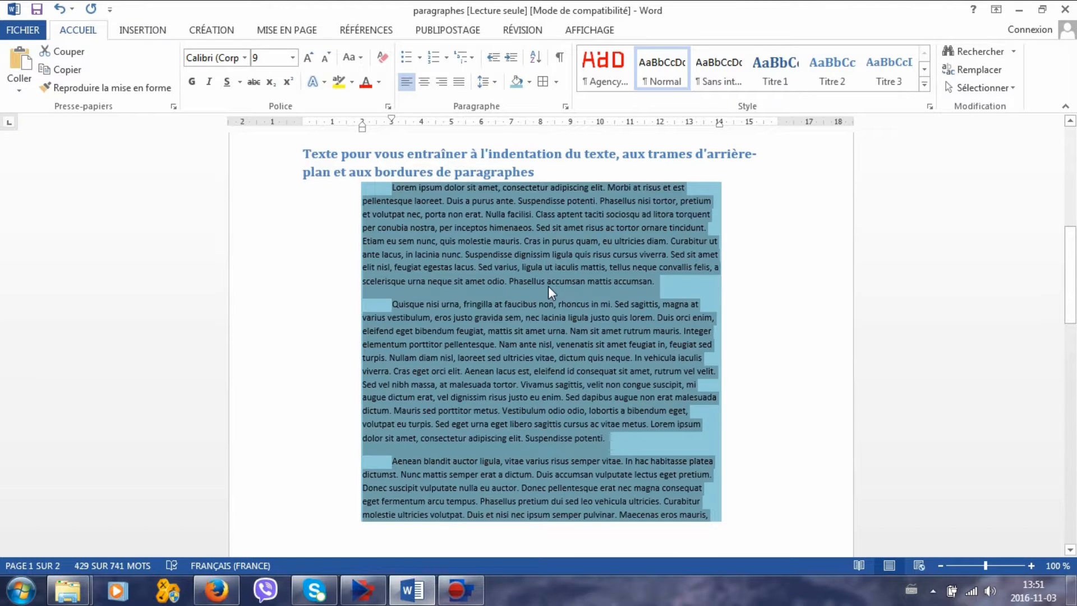
{"action": "left_click", "coordinate": [556, 82]}
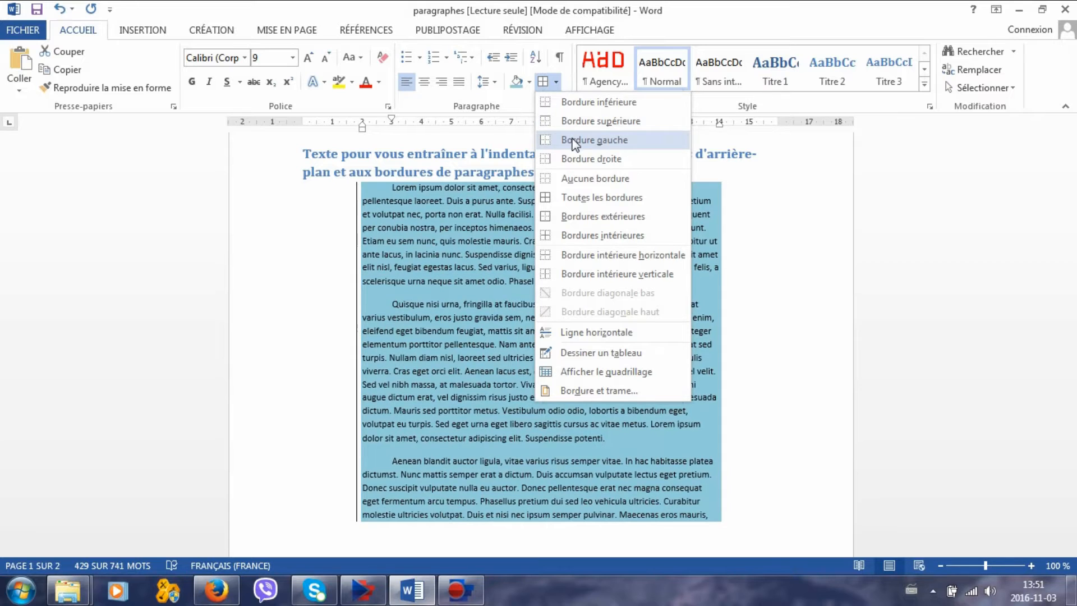
{"action": "left_click", "coordinate": [579, 201]}
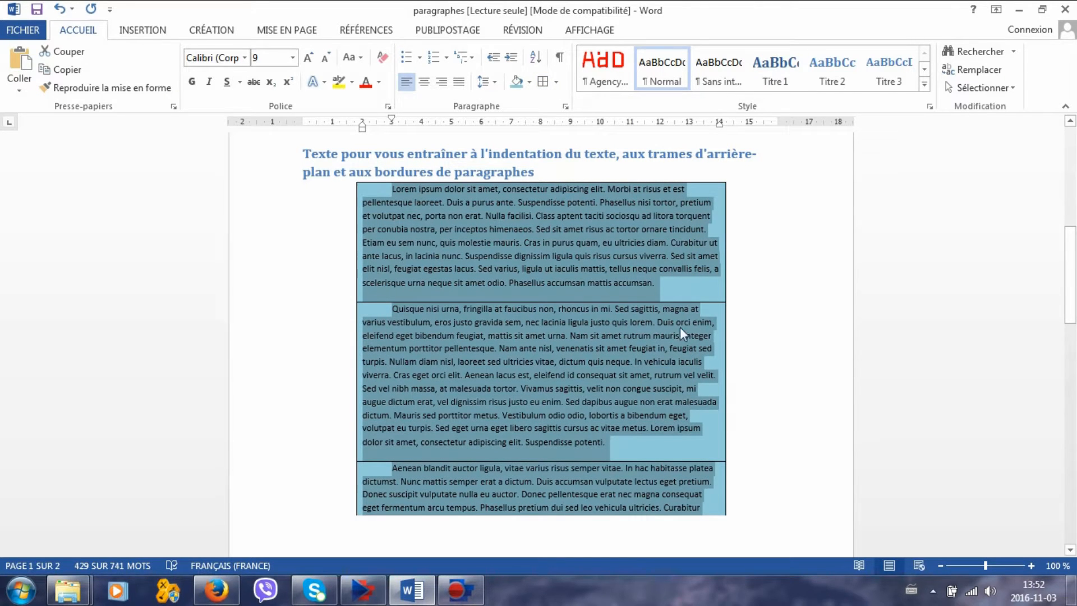
Add an in-text drop cap (Dans le texte) to the paragraph under "Texte pour vous entraîner aux lettrines".
{"action": "left_click_drag", "start_coordinate": [1070, 258], "coordinate": [1075, 381]}
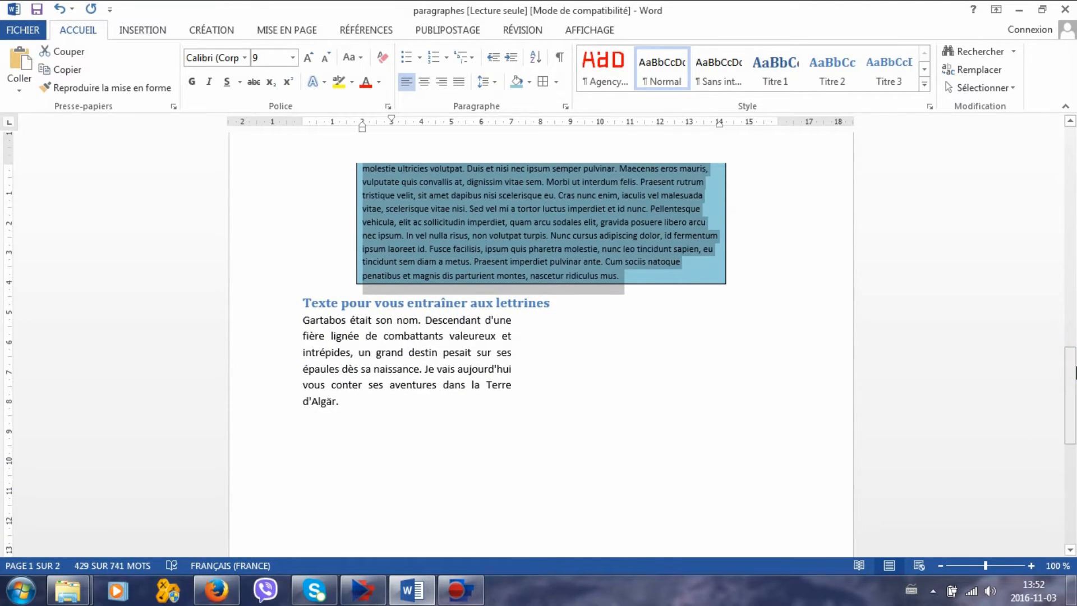
{"action": "left_click", "coordinate": [493, 356]}
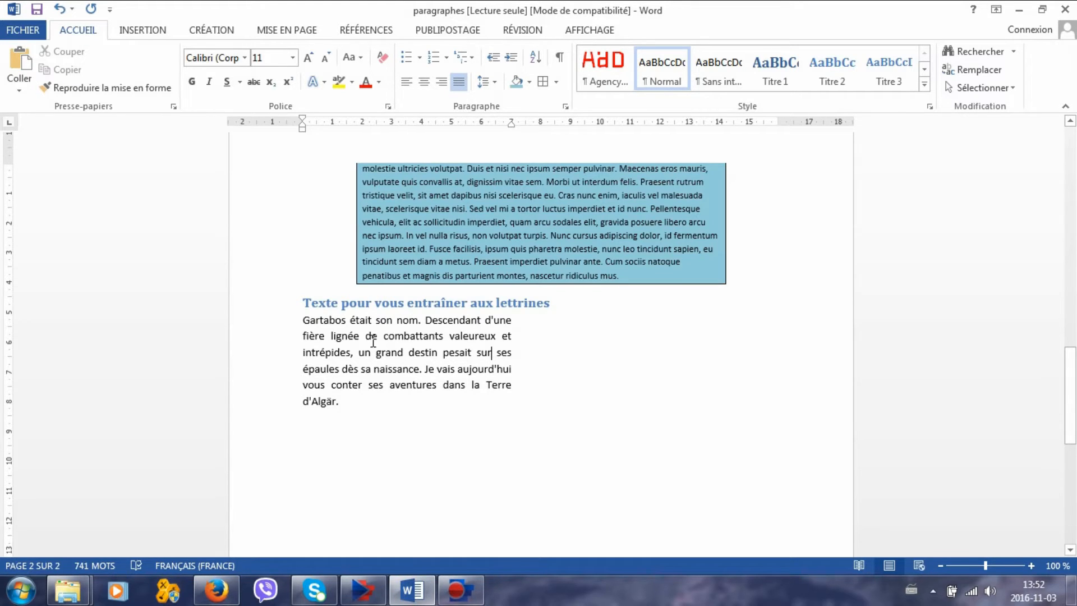
{"action": "left_click", "coordinate": [315, 324]}
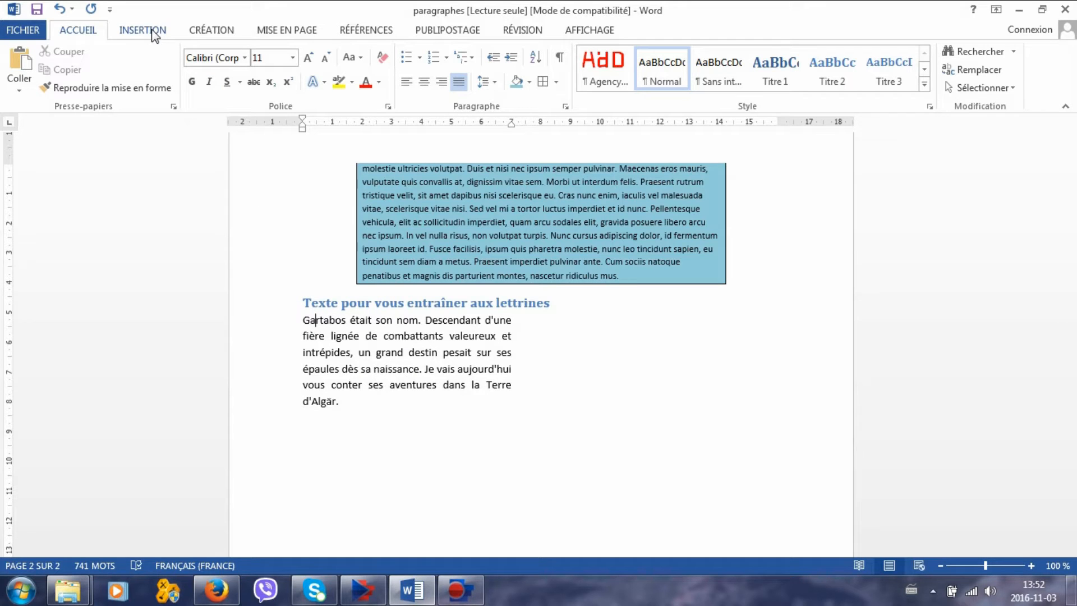
{"action": "left_click", "coordinate": [152, 34]}
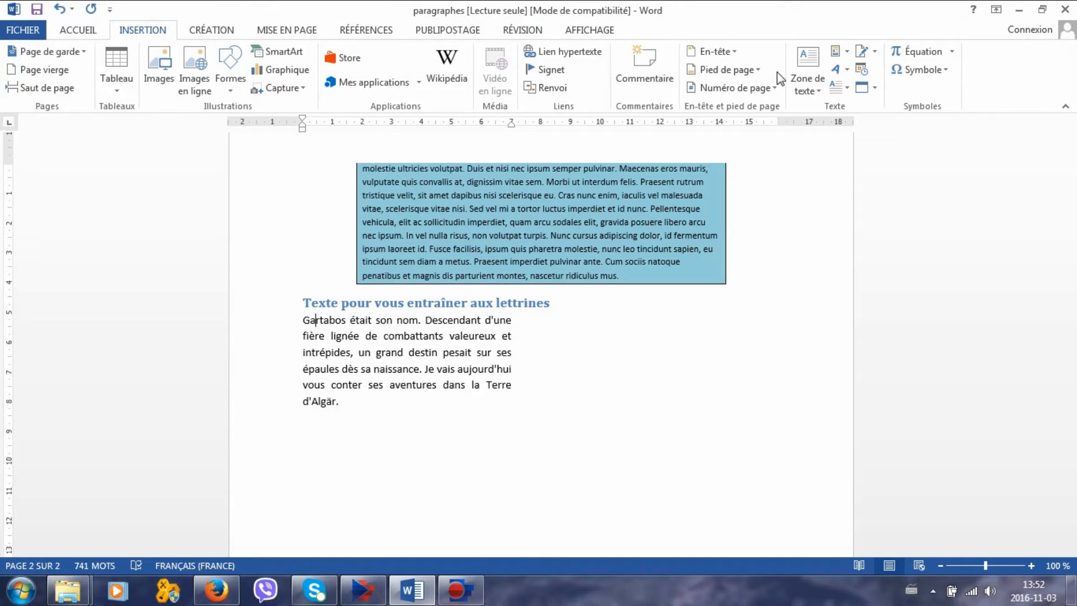
{"action": "left_click", "coordinate": [850, 89]}
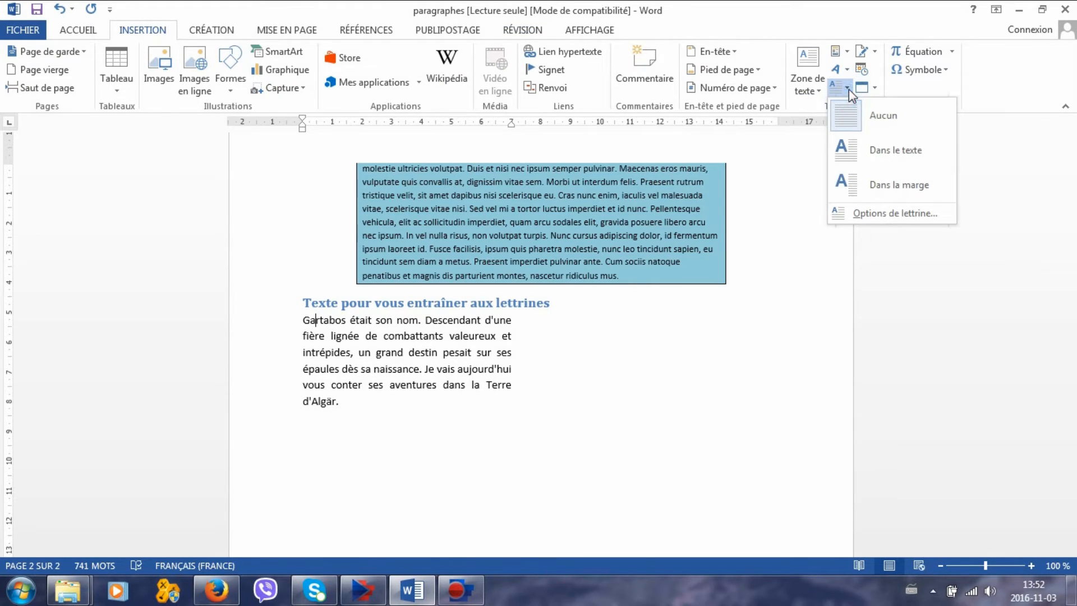
{"action": "left_click", "coordinate": [868, 150]}
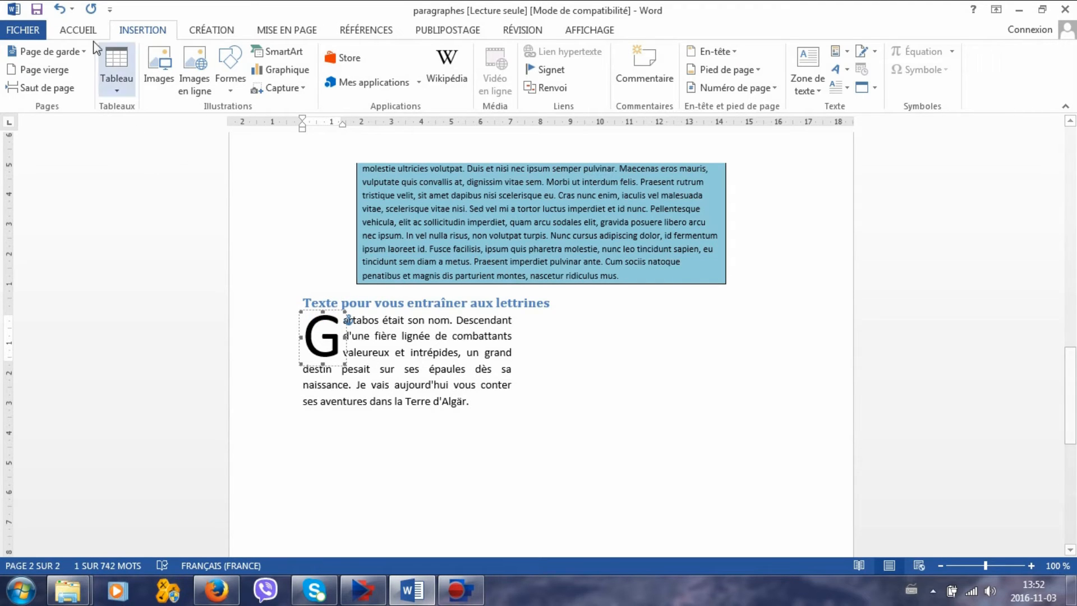
Change the font of the drop cap G to Academy Engraved LET.
{"action": "left_click", "coordinate": [78, 31]}
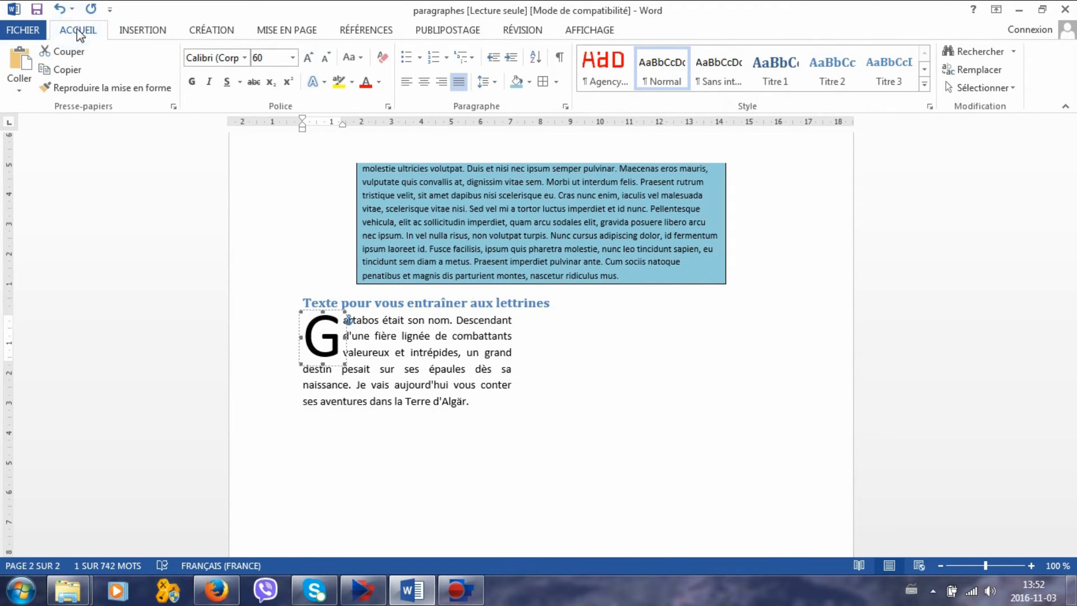
{"action": "left_click", "coordinate": [245, 57]}
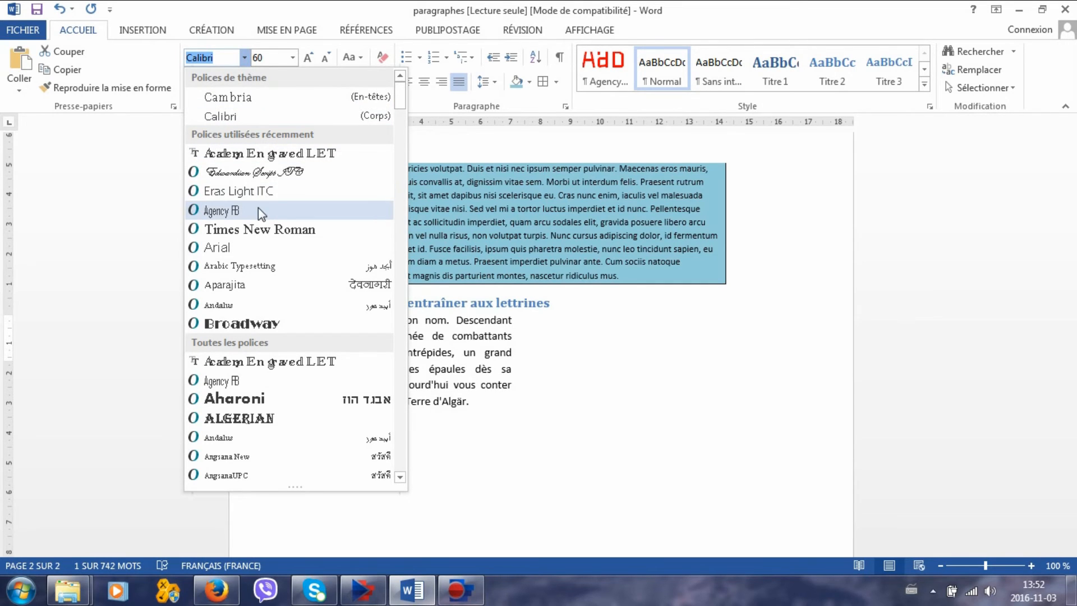
{"action": "left_click", "coordinate": [241, 153]}
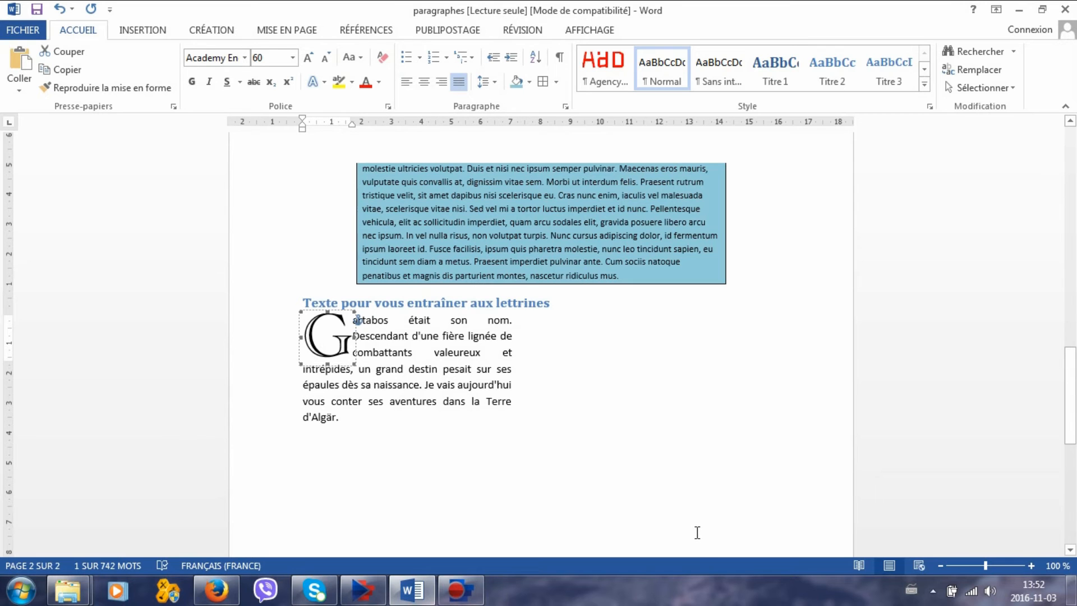